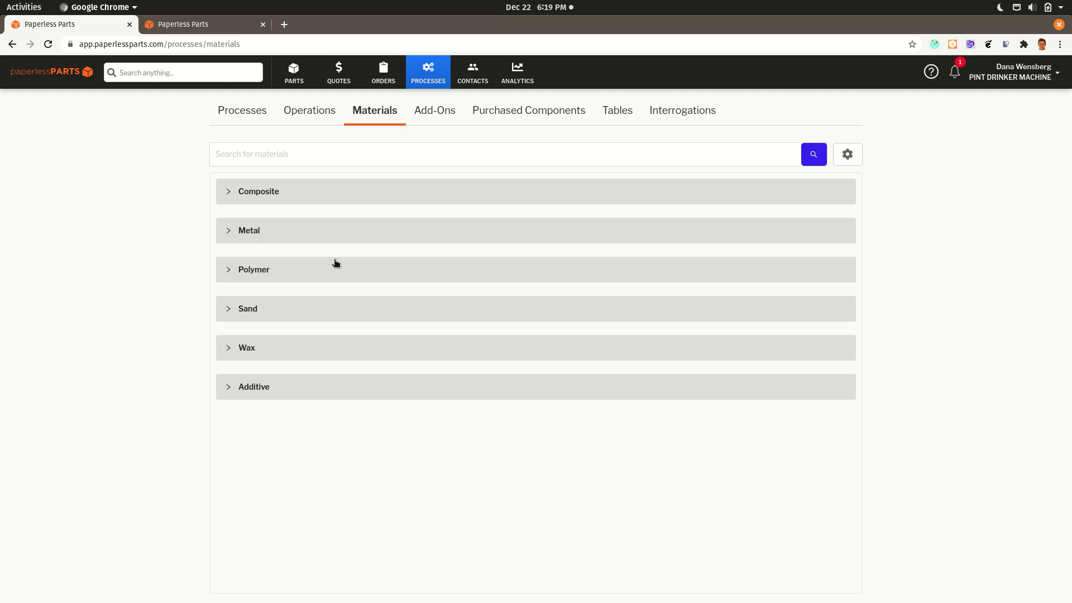
Step: Expand the Metal class and its Carbon Steel family in the materials library
{"action": "left_click", "coordinate": [357, 228]}
{"action": "scroll", "coordinate": [359, 296], "scroll_direction": "down", "scroll_amount": 3}
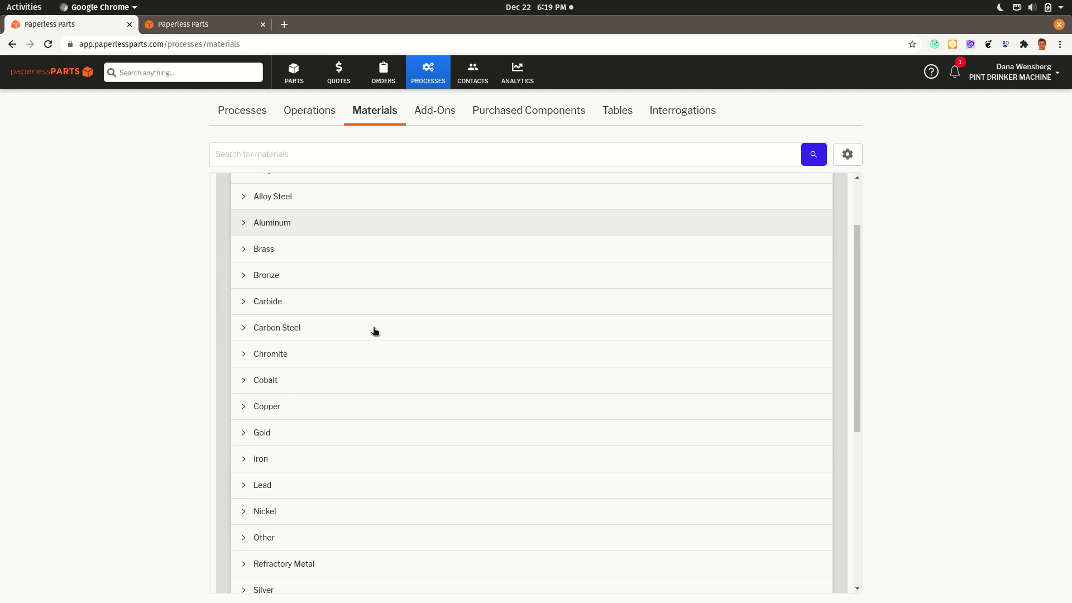
{"action": "scroll", "coordinate": [346, 212], "scroll_direction": "up", "scroll_amount": 3}
{"action": "scroll", "coordinate": [390, 267], "scroll_direction": "down", "scroll_amount": 5}
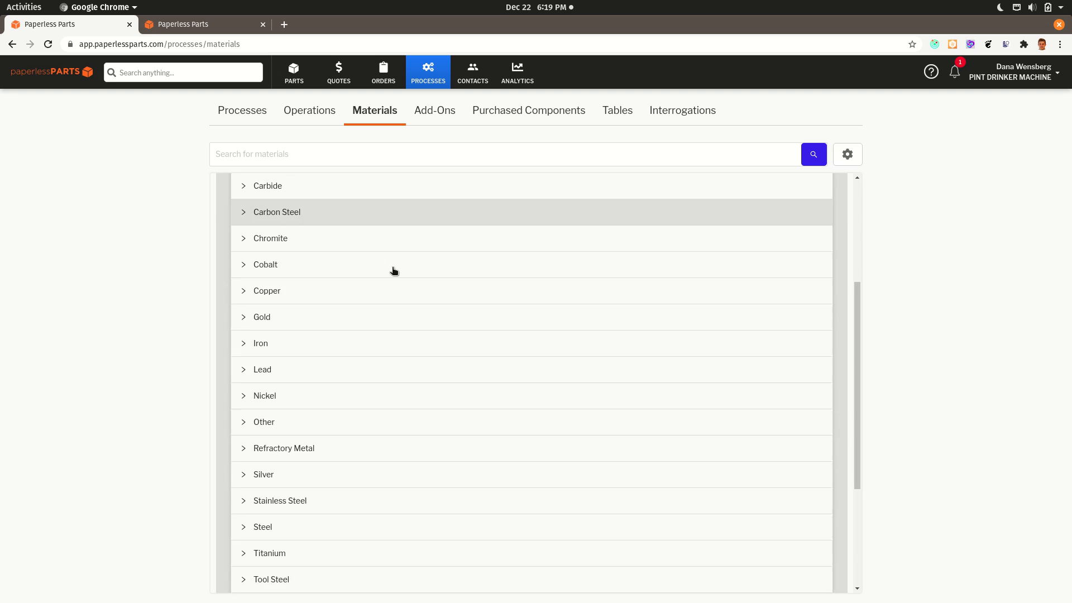
{"action": "scroll", "coordinate": [379, 274], "scroll_direction": "up", "scroll_amount": 3}
{"action": "left_click", "coordinate": [352, 302]}
{"action": "scroll", "coordinate": [335, 268], "scroll_direction": "down", "scroll_amount": 4}
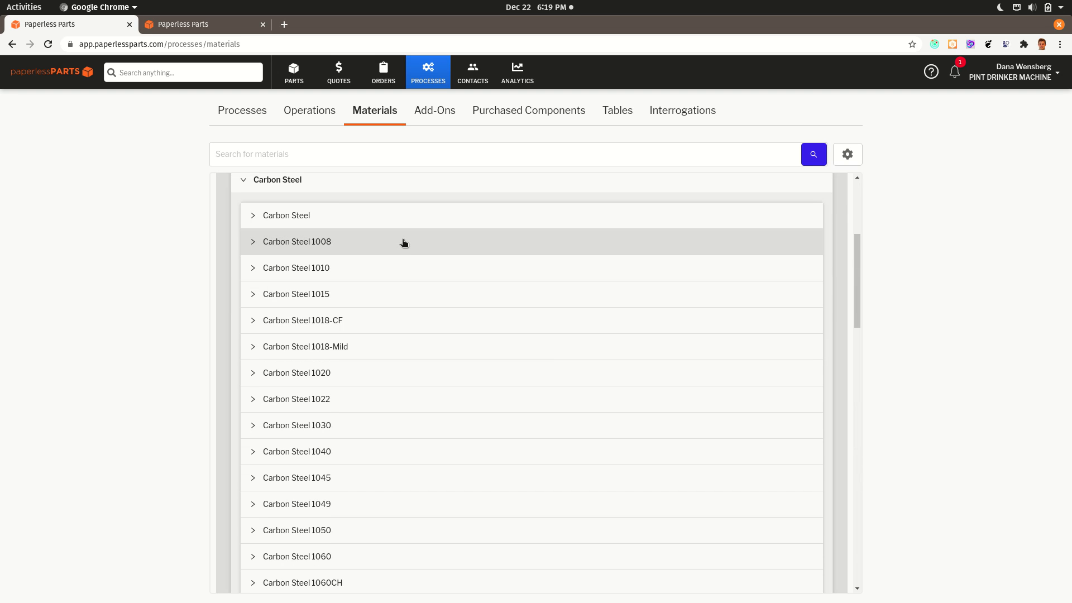
{"action": "scroll", "coordinate": [413, 246], "scroll_direction": "down", "scroll_amount": 3}
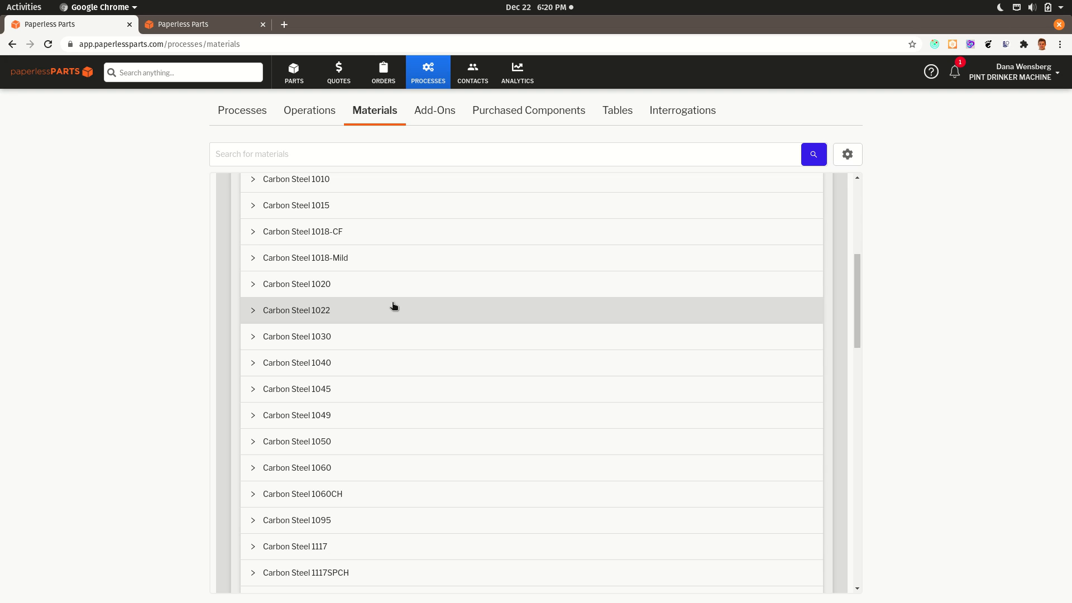
Step: Add a new material under Carbon Steel 1020, leaving supplier cost, additional lead time and custom name blank
{"action": "left_click", "coordinate": [423, 285]}
{"action": "left_click", "coordinate": [307, 318]}
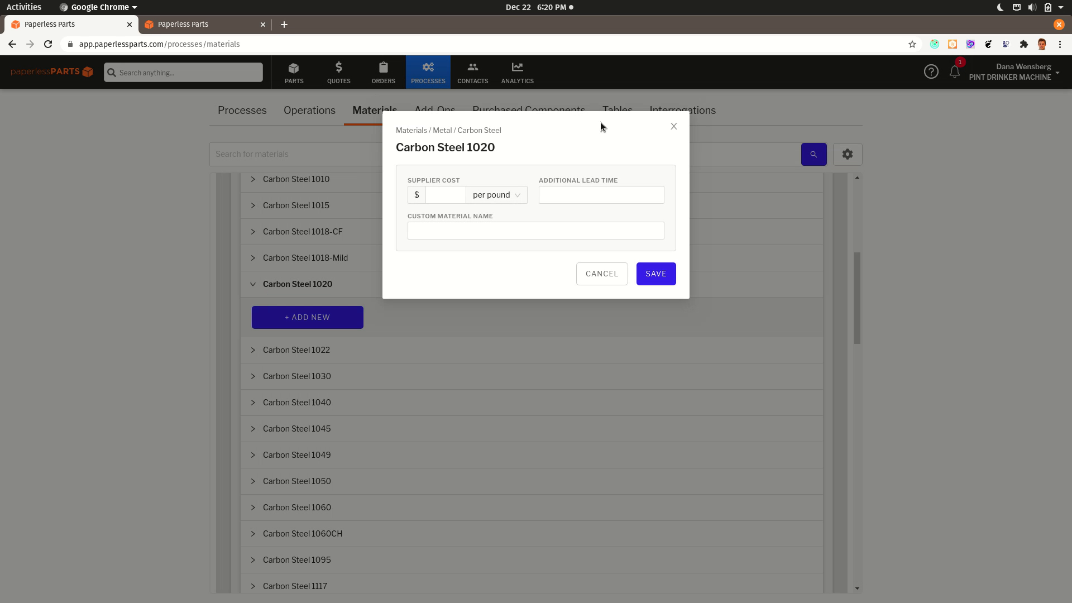
{"action": "left_click", "coordinate": [440, 195]}
{"action": "left_click", "coordinate": [640, 191]}
{"action": "left_click", "coordinate": [531, 276]}
{"action": "left_click", "coordinate": [655, 273]}
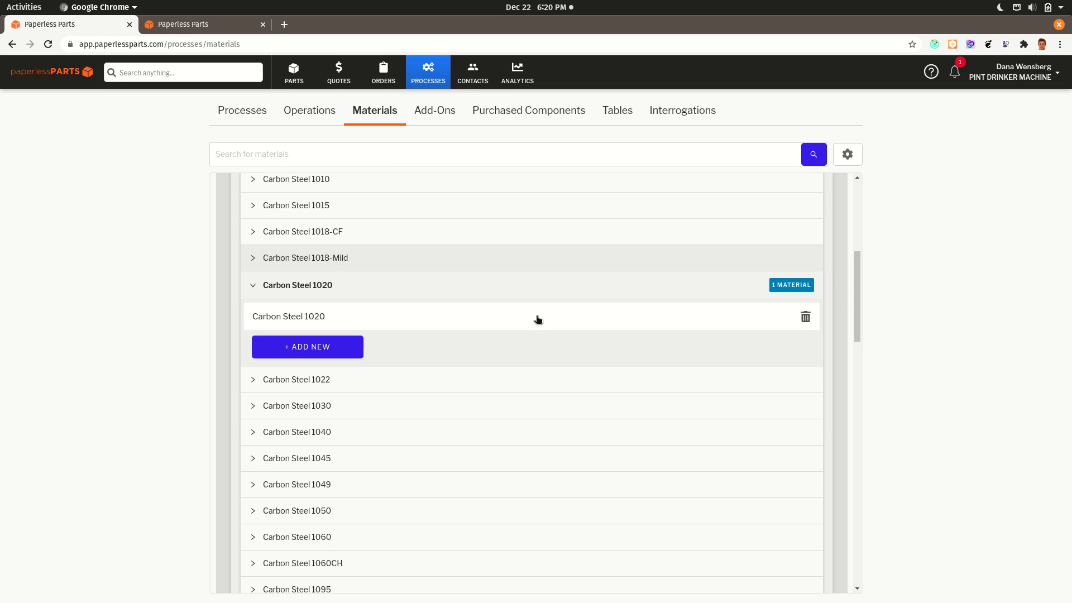
Step: Add another material under Carbon Steel 1020 with the custom material name "1020 CS-A"
{"action": "left_click", "coordinate": [330, 352]}
{"action": "left_click", "coordinate": [441, 227]}
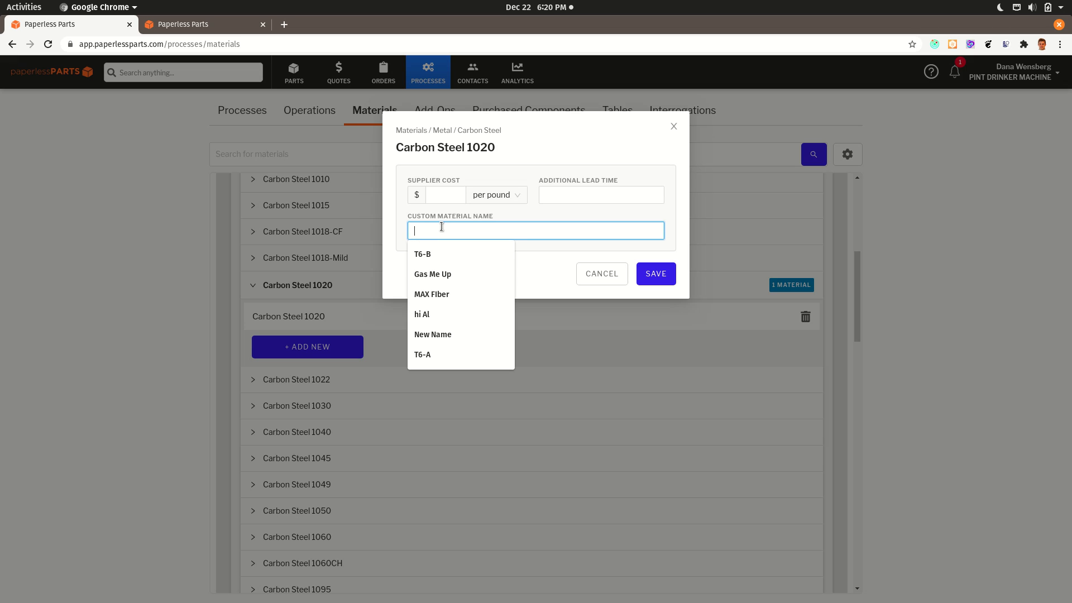
{"action": "type", "text": "Car"}
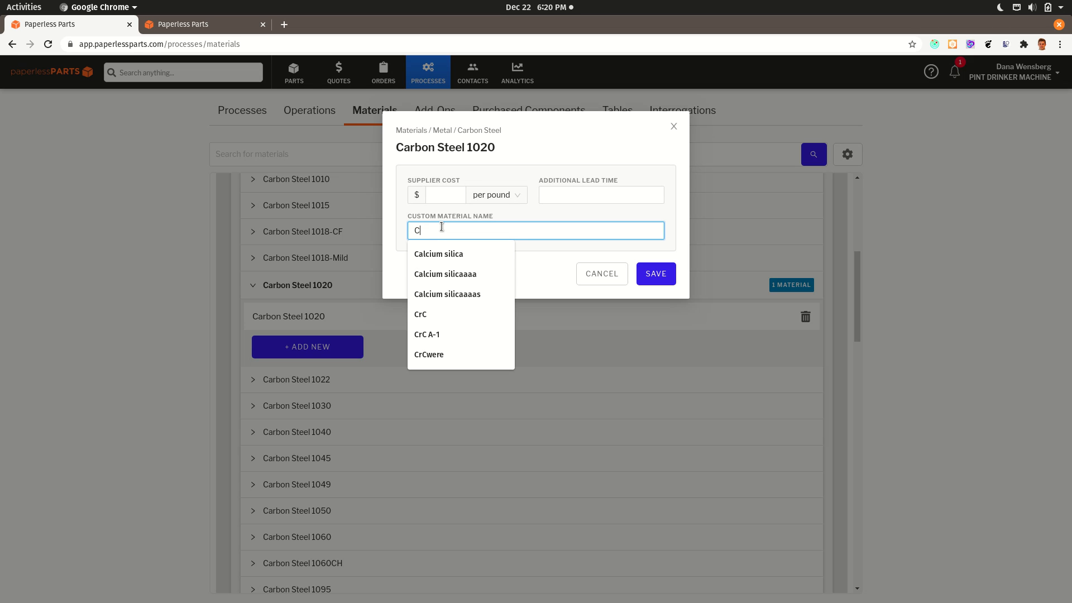
{"action": "key", "text": "BackSpace"}
{"action": "key", "text": "BackSpace"}
{"action": "key", "text": "BackSpace"}
{"action": "type", "text": "102"}
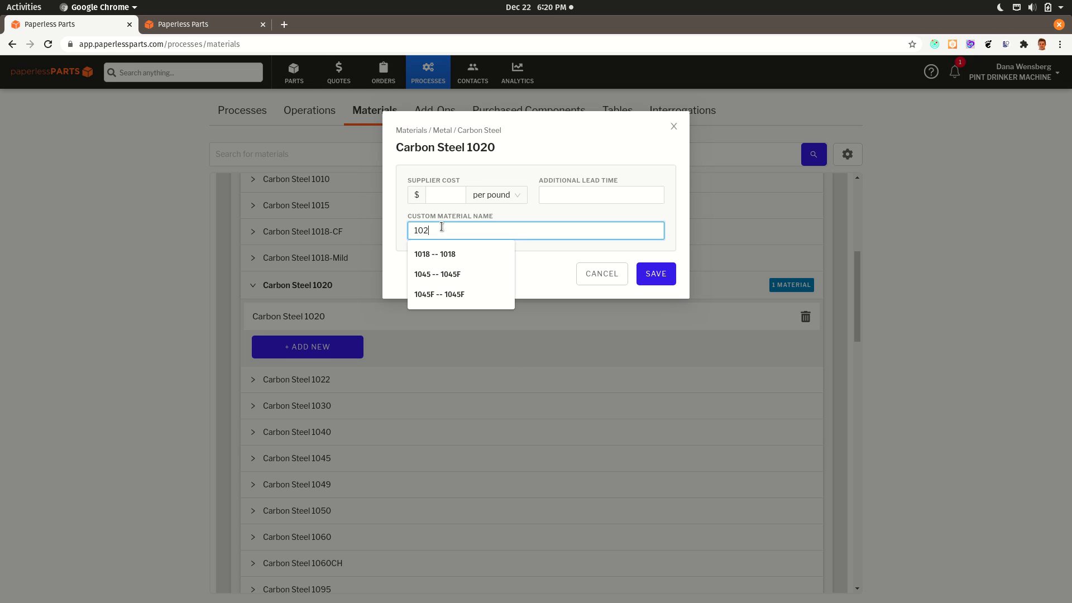
{"action": "type", "text": "0 CS-A"}
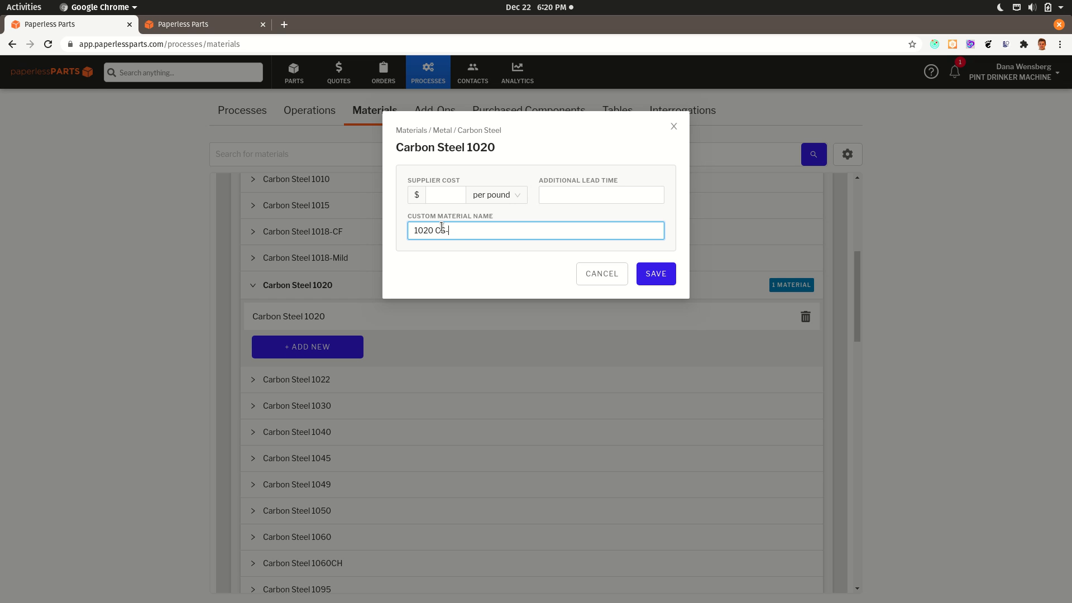
{"action": "left_click", "coordinate": [672, 278]}
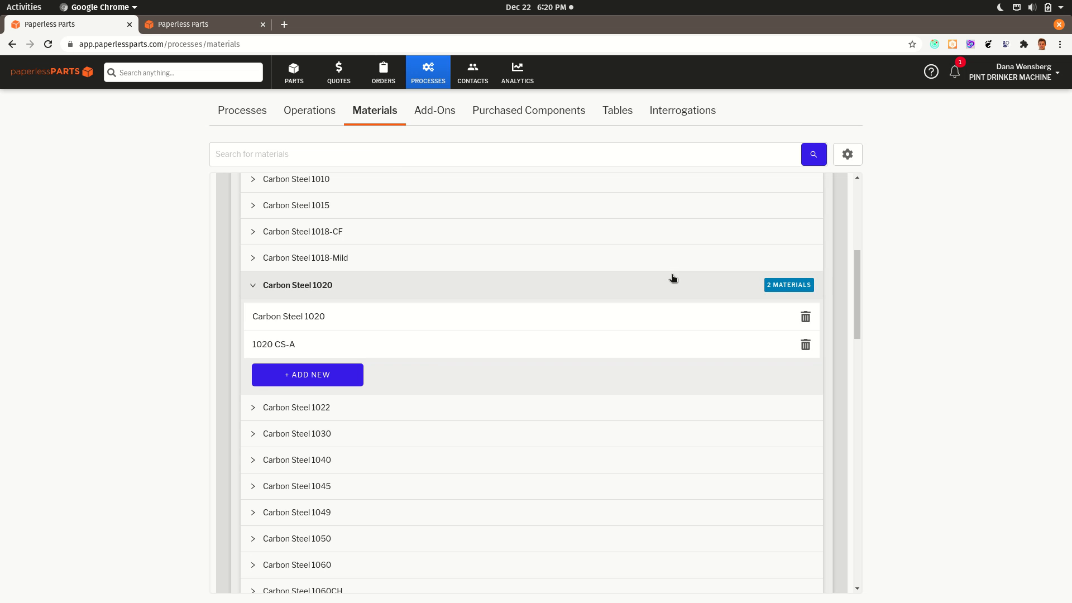
Step: Reload the draft quote in the other browser tab and set the material of arch_b.STEP to 1020 CS-A under Carbon Steel 1020
{"action": "left_click", "coordinate": [243, 25]}
{"action": "left_click", "coordinate": [48, 43]}
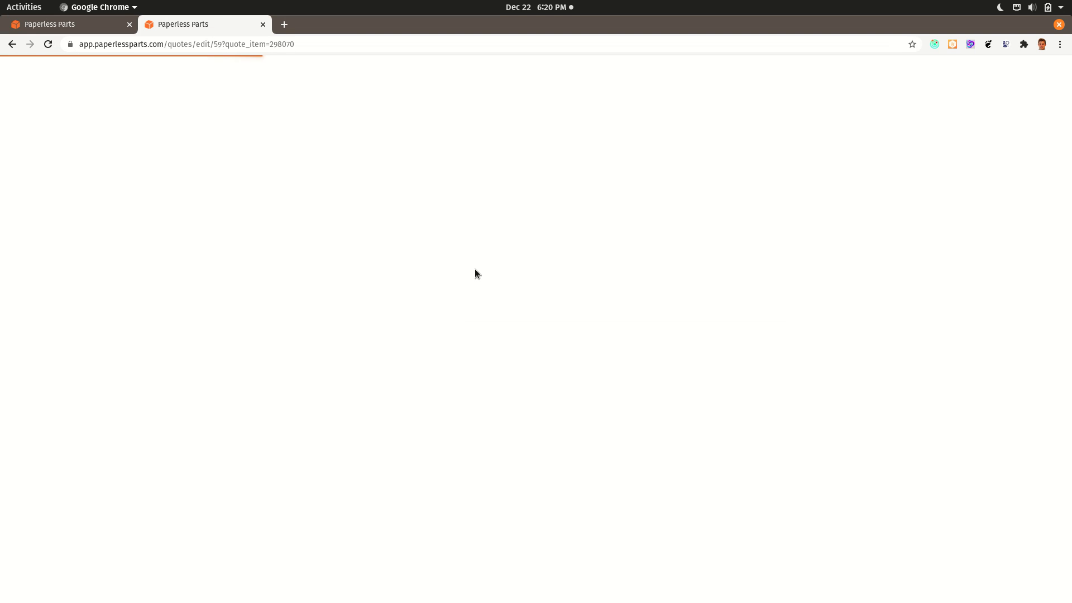
{"action": "scroll", "coordinate": [492, 248], "scroll_direction": "down", "scroll_amount": 10}
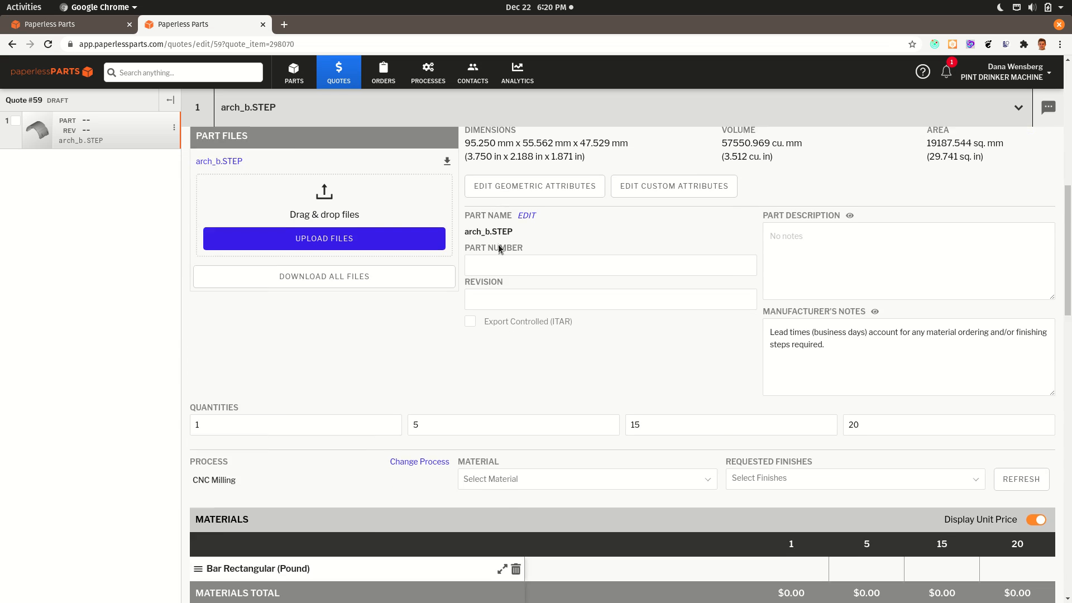
{"action": "left_click", "coordinate": [563, 319]}
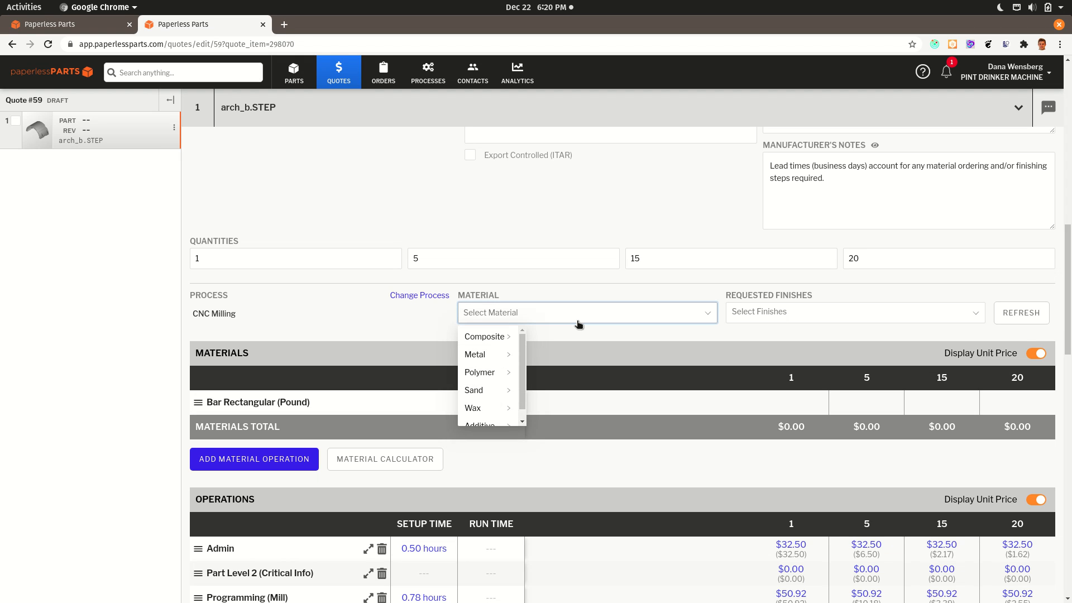
{"action": "type", "text": "carbon s"}
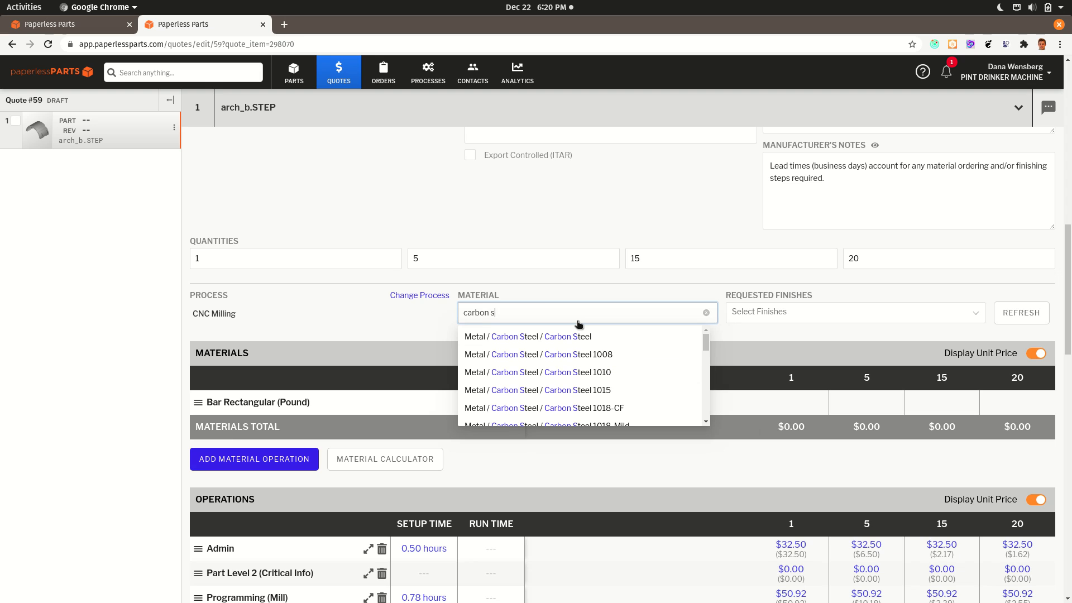
{"action": "type", "text": "teel"}
{"action": "scroll", "coordinate": [615, 374], "scroll_direction": "down", "scroll_amount": 3}
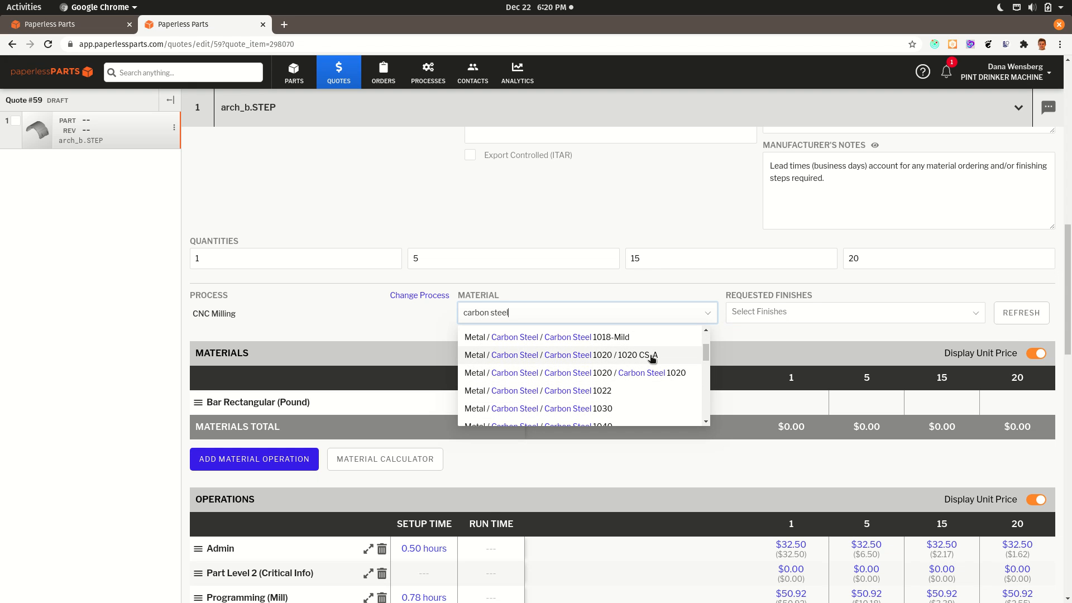
{"action": "left_click", "coordinate": [652, 357]}
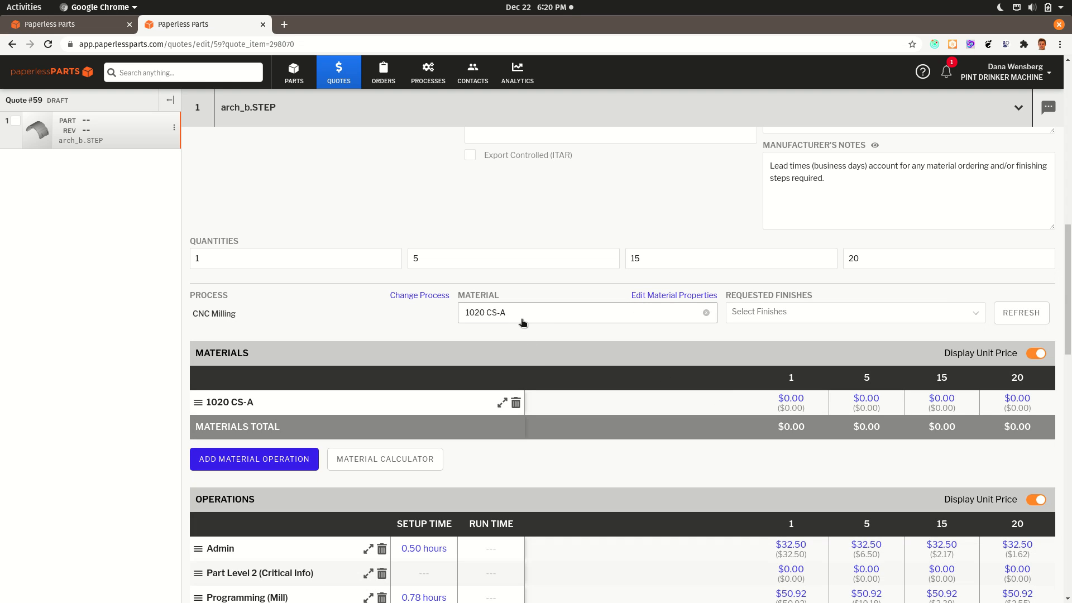
Step: Examine where 1020 CS-A sits in the quote's material hierarchy under Metal, Carbon Steel and Carbon Steel 1020
{"action": "left_click", "coordinate": [548, 310]}
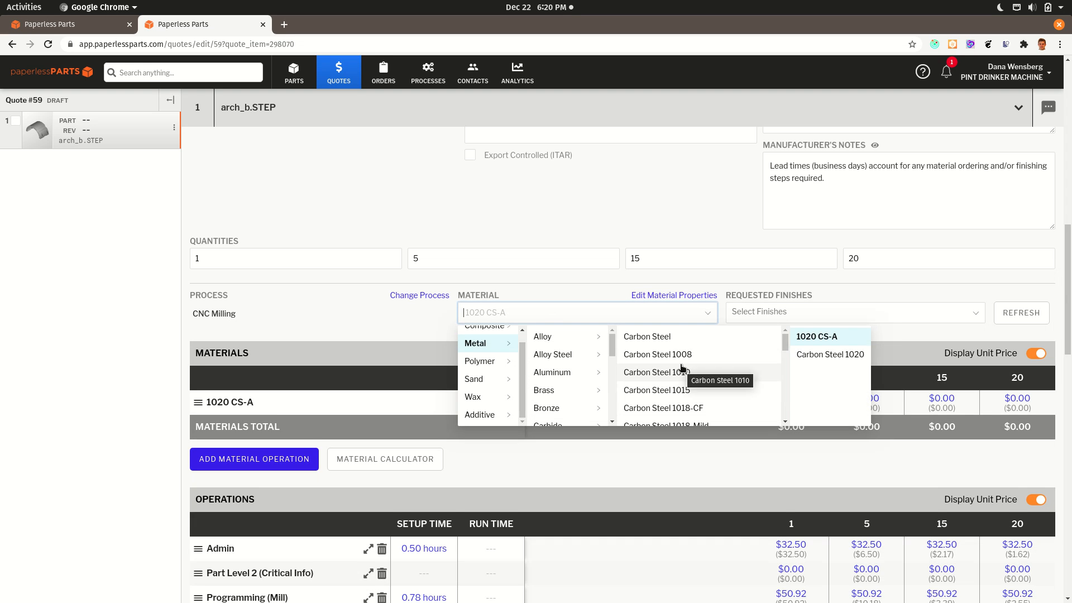
{"action": "scroll", "coordinate": [682, 368], "scroll_direction": "up", "scroll_amount": 2}
{"action": "scroll", "coordinate": [665, 404], "scroll_direction": "down", "scroll_amount": 2}
{"action": "scroll", "coordinate": [691, 431], "scroll_direction": "up", "scroll_amount": 2}
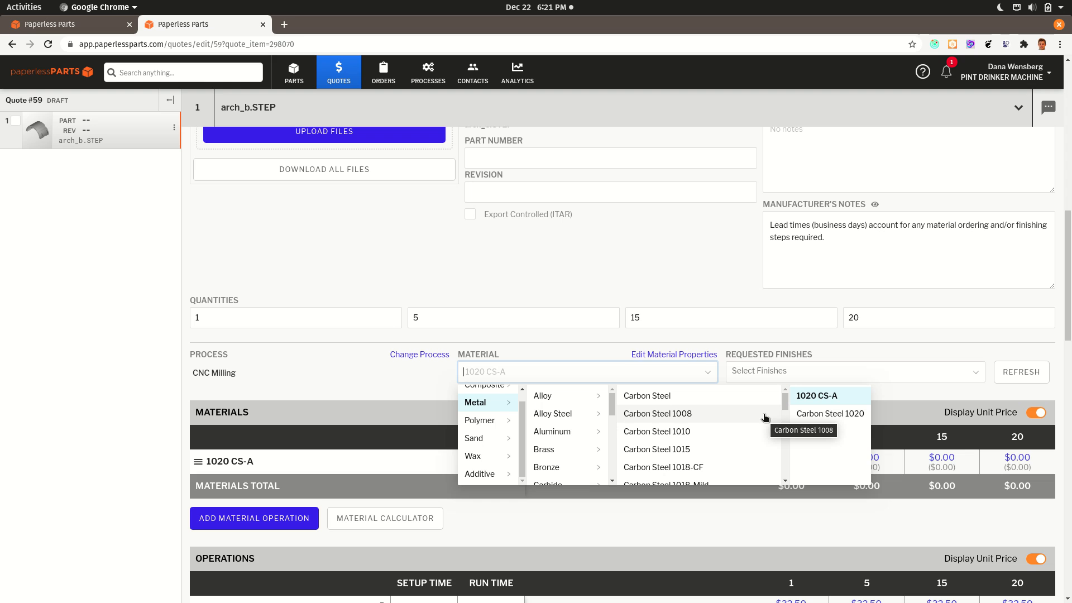
{"action": "scroll", "coordinate": [765, 417], "scroll_direction": "down", "scroll_amount": 2}
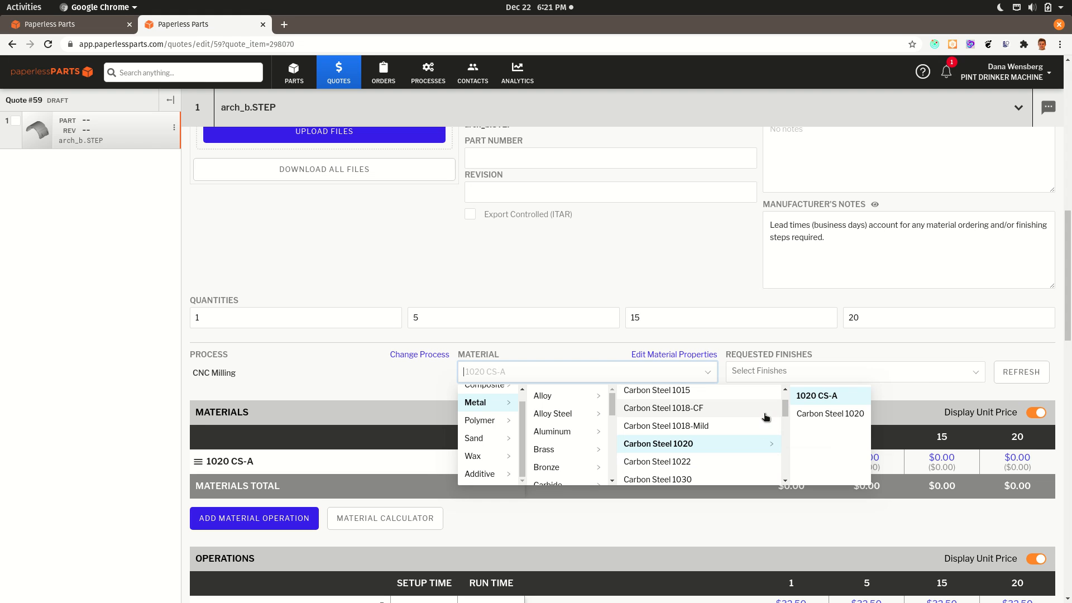
Step: Back in the materials library, add a material under Carbon Steel 1020 with the custom name "Carbon Steel 1020-AQ"
{"action": "left_click", "coordinate": [84, 28]}
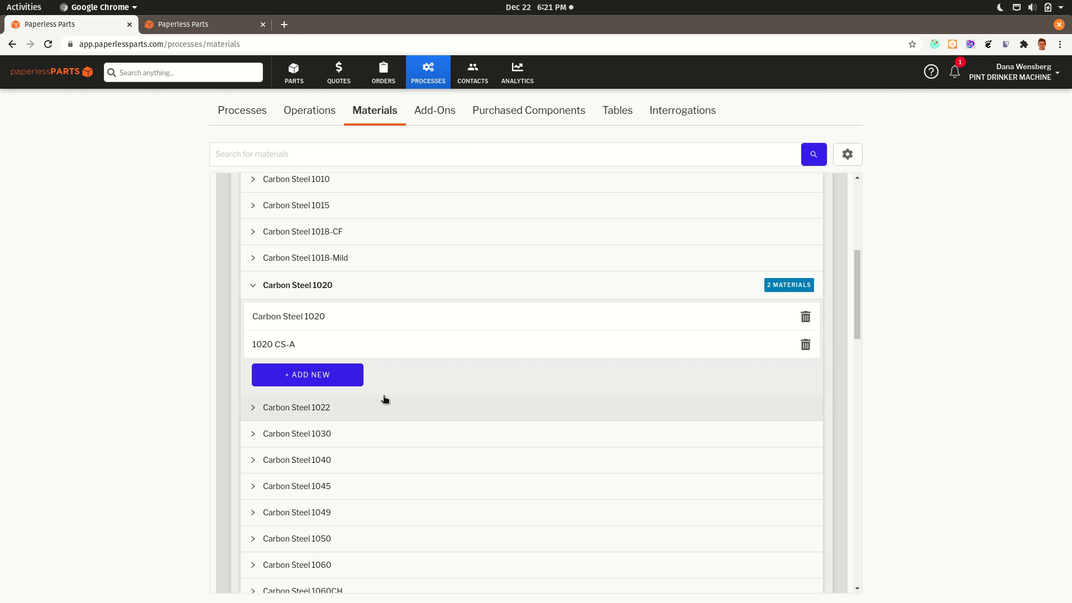
{"action": "left_click", "coordinate": [329, 373]}
{"action": "left_click", "coordinate": [468, 233]}
{"action": "type", "text": "Carbon Ste"}
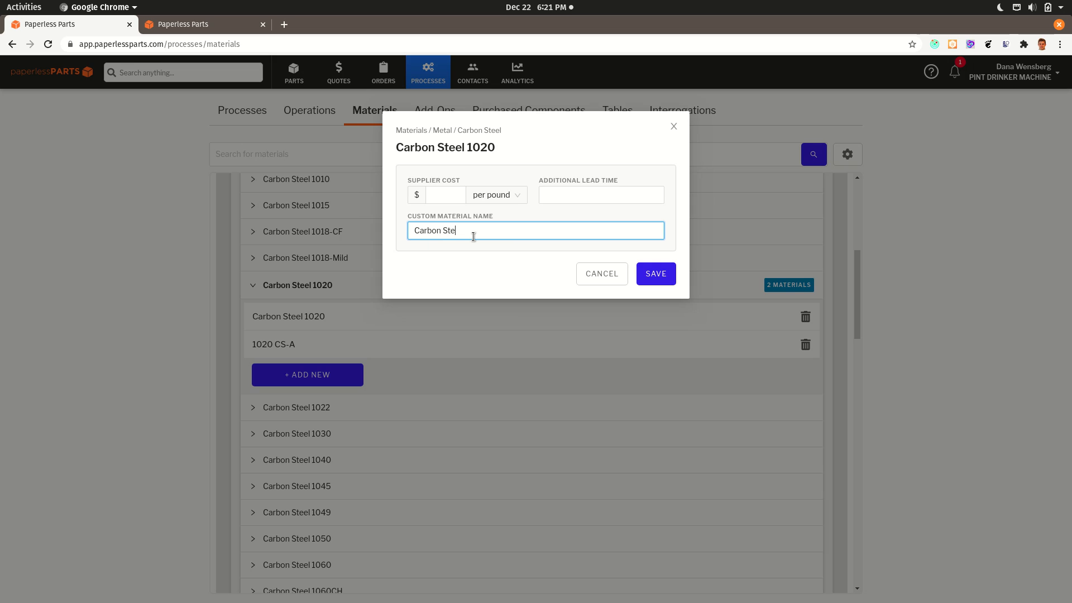
{"action": "type", "text": "el 1020-AQ"}
{"action": "left_click", "coordinate": [652, 273]}
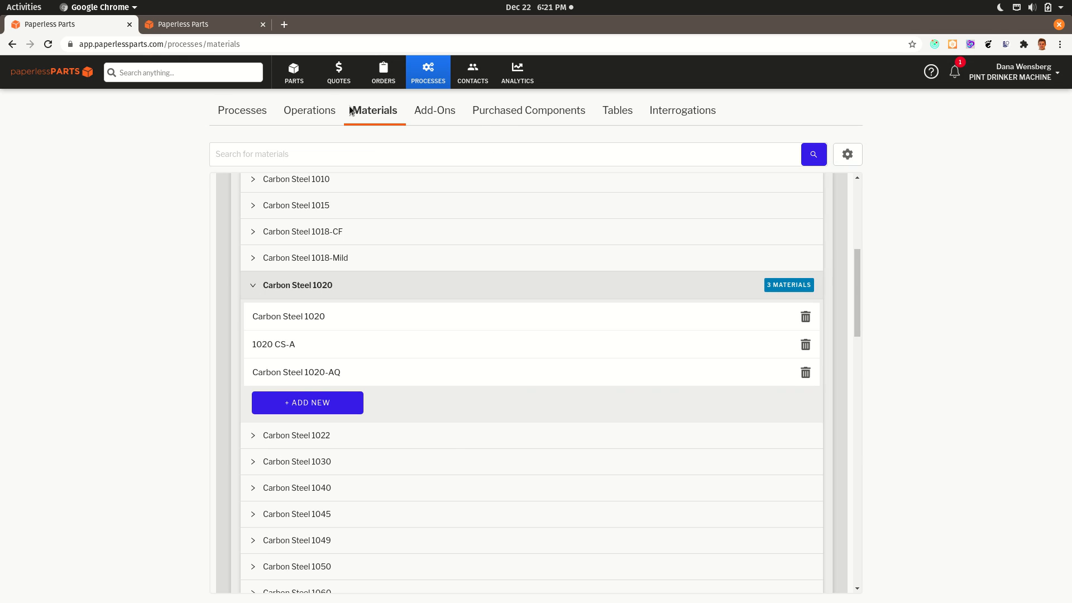
Step: Reload the draft quote, set the material of arch_b.STEP to Carbon Steel 1020-AQ, and check the material name in the part summary
{"action": "left_click", "coordinate": [209, 24]}
{"action": "left_click", "coordinate": [47, 44]}
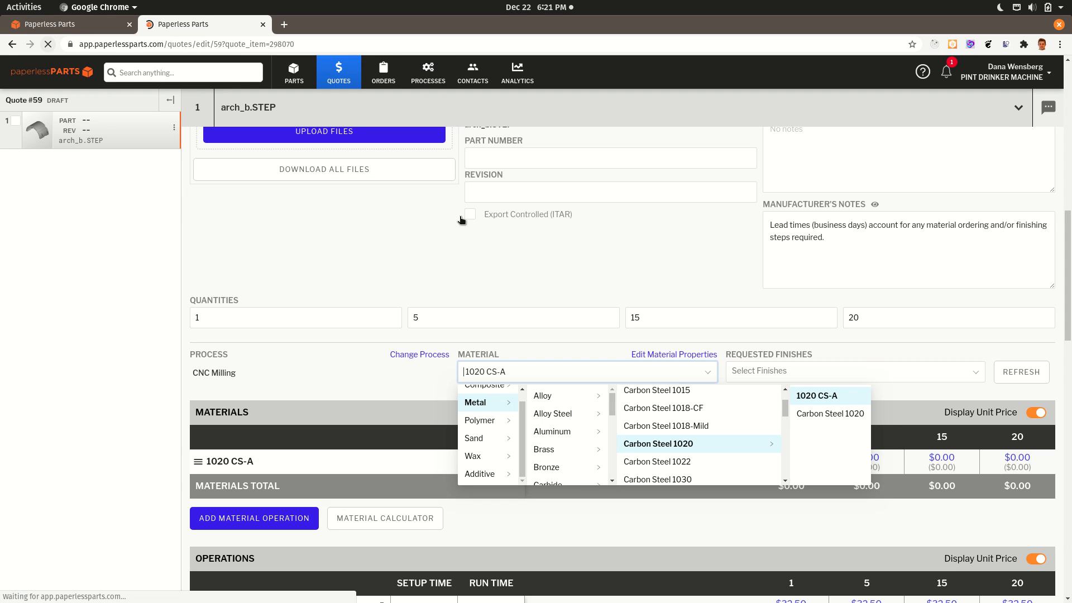
{"action": "scroll", "coordinate": [564, 288], "scroll_direction": "down", "scroll_amount": 13}
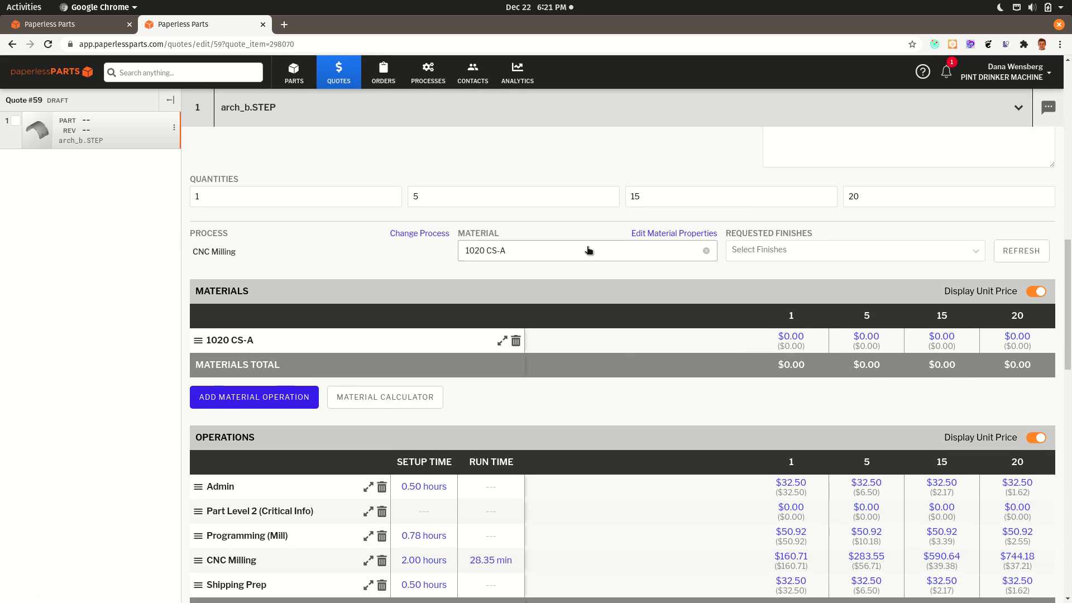
{"action": "left_click", "coordinate": [588, 250]}
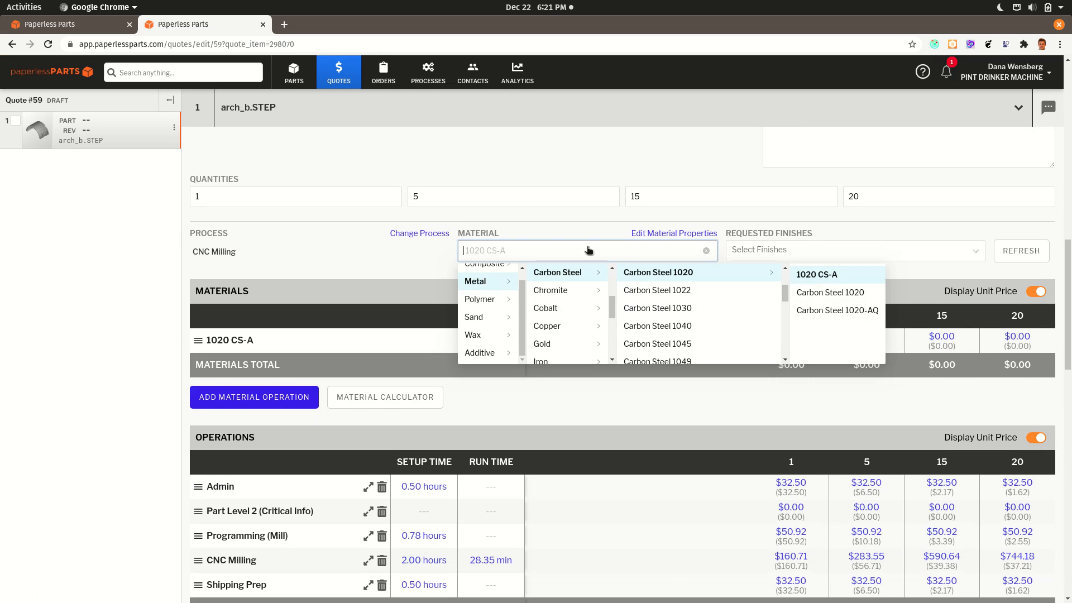
{"action": "left_click", "coordinate": [832, 311]}
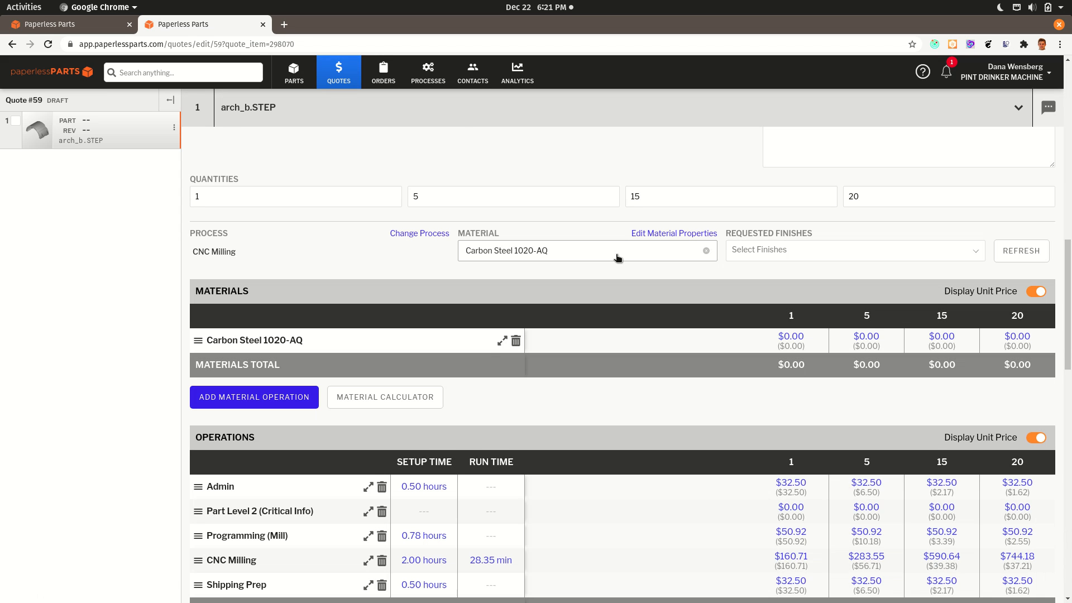
{"action": "scroll", "coordinate": [618, 252], "scroll_direction": "up", "scroll_amount": 6}
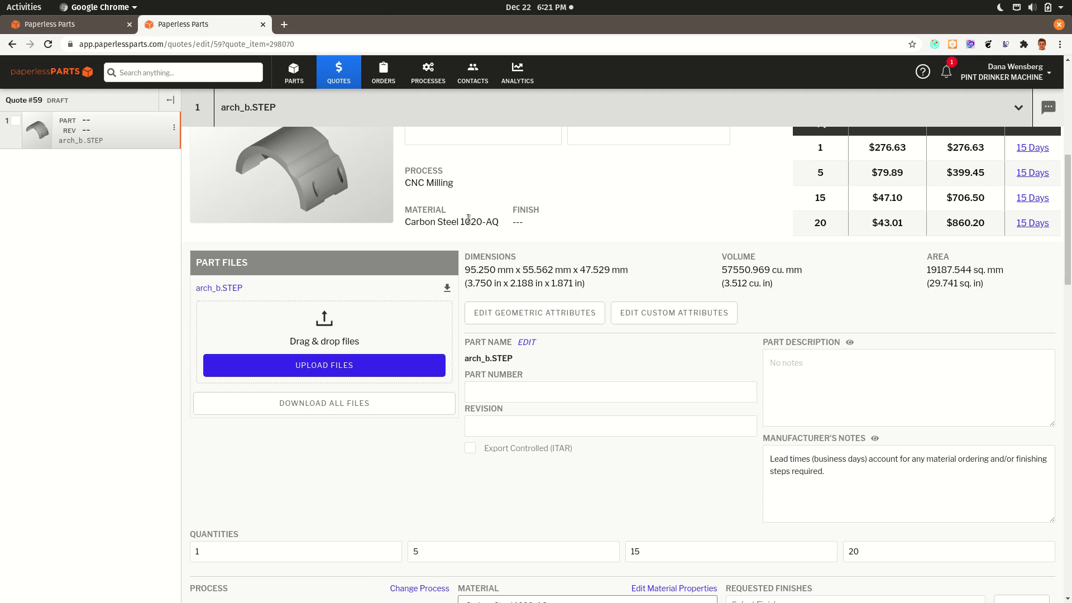
{"action": "left_click_drag", "start_coordinate": [446, 223], "coordinate": [506, 222]}
{"action": "left_click", "coordinate": [484, 231]}
Step: Return to the materials library and download the global material info
{"action": "left_click", "coordinate": [67, 24]}
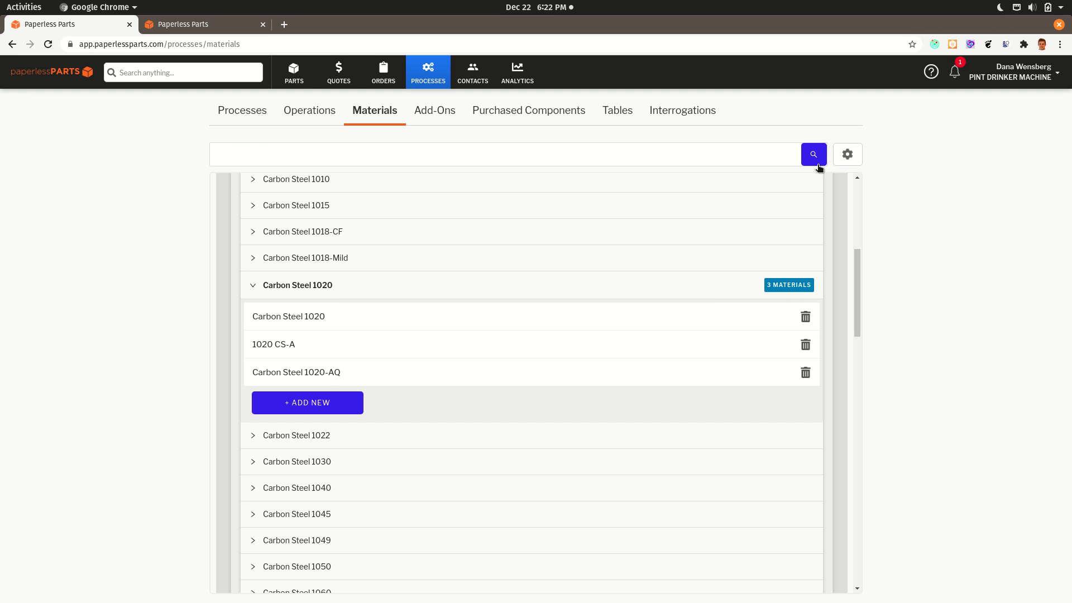
{"action": "left_click", "coordinate": [848, 155]}
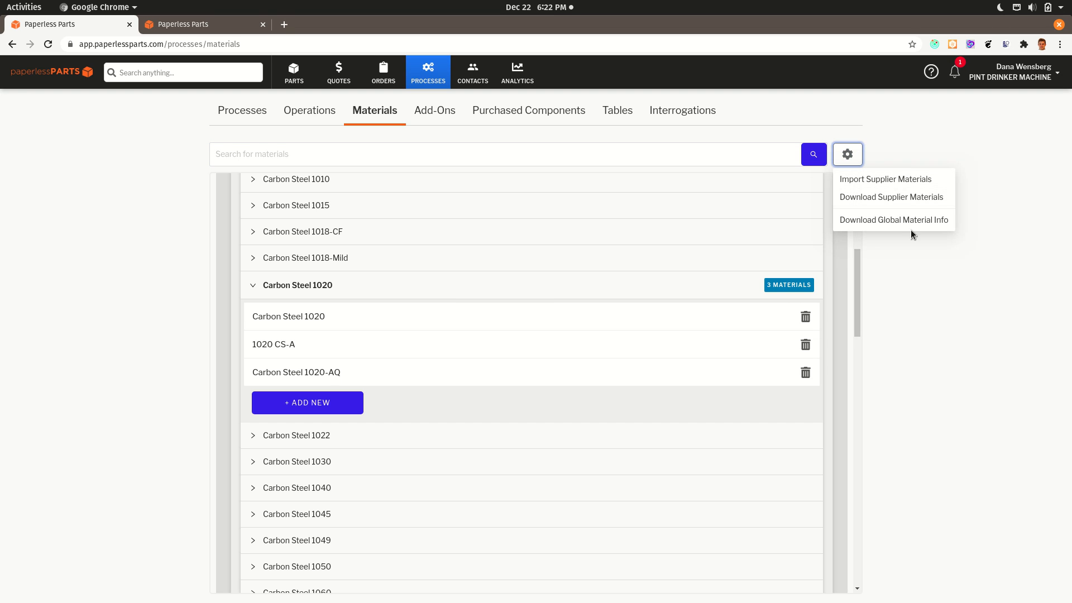
{"action": "left_click", "coordinate": [893, 219]}
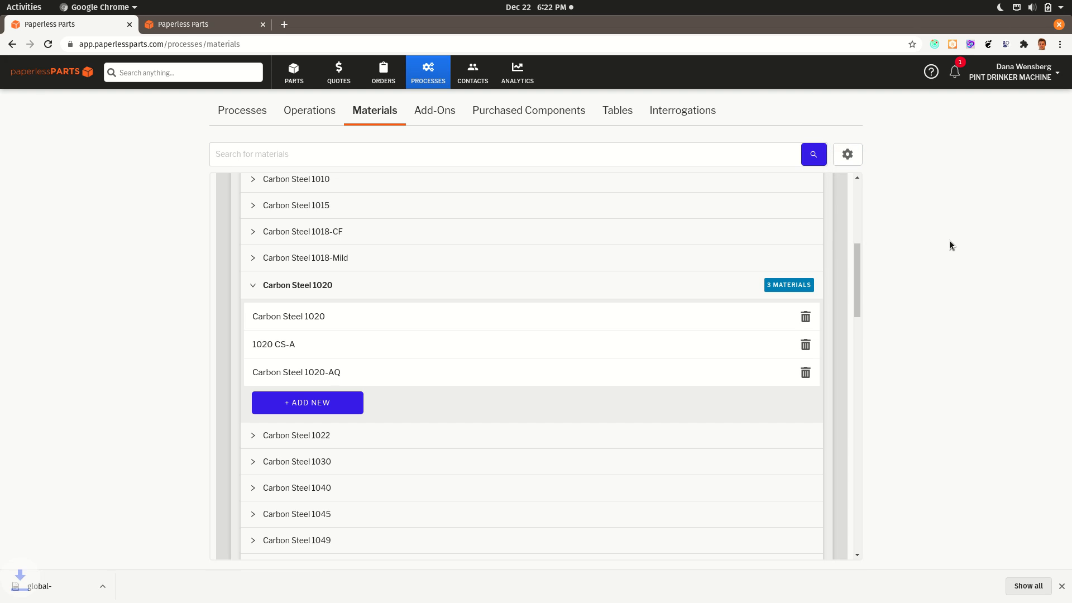